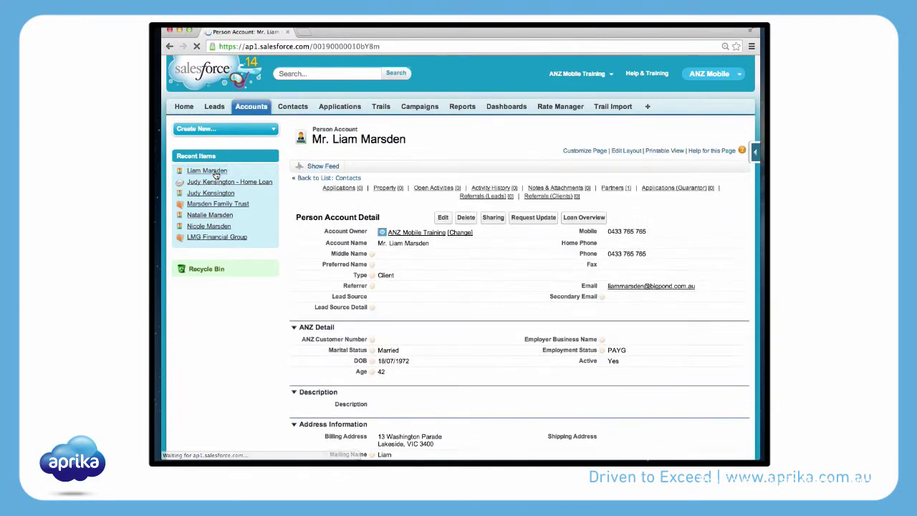
Step: Start a new Application from the client account's Applications related list
{"action": "scroll", "coordinate": [367, 198], "scroll_direction": "down", "scroll_amount": 10}
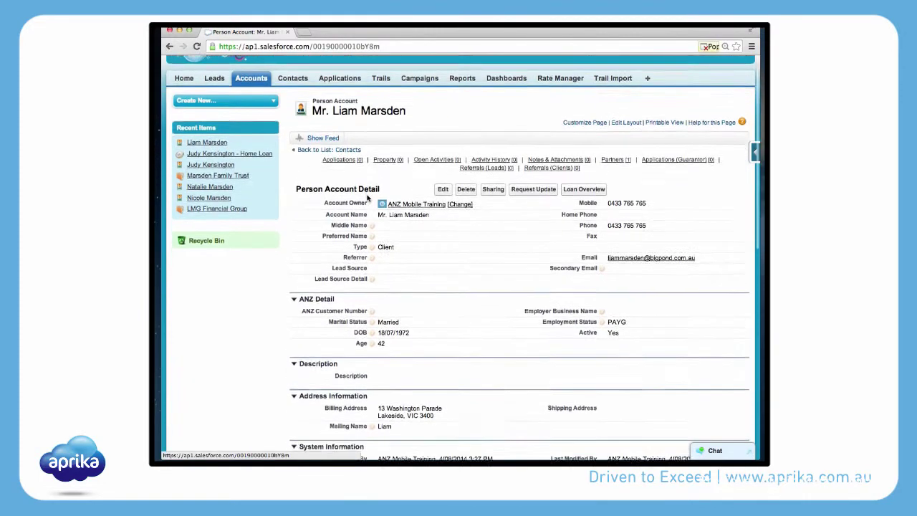
{"action": "scroll", "coordinate": [367, 199], "scroll_direction": "up", "scroll_amount": 1}
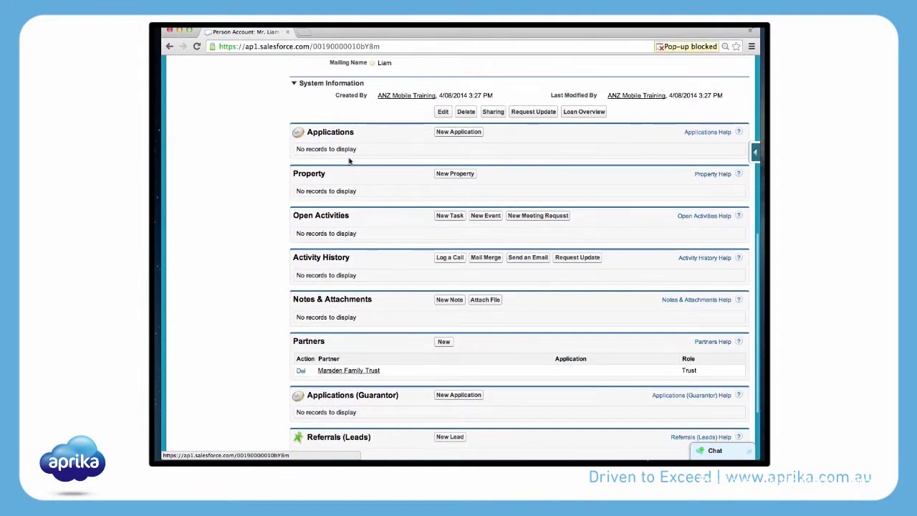
{"action": "left_click", "coordinate": [442, 133]}
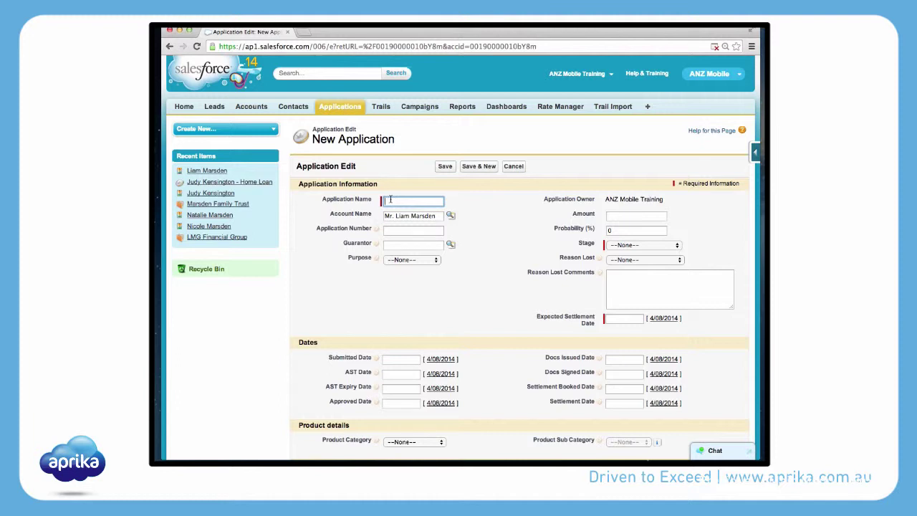
Step: Fill in the suggested investment loan Application Name and enter the application number
{"action": "left_click", "coordinate": [390, 201]}
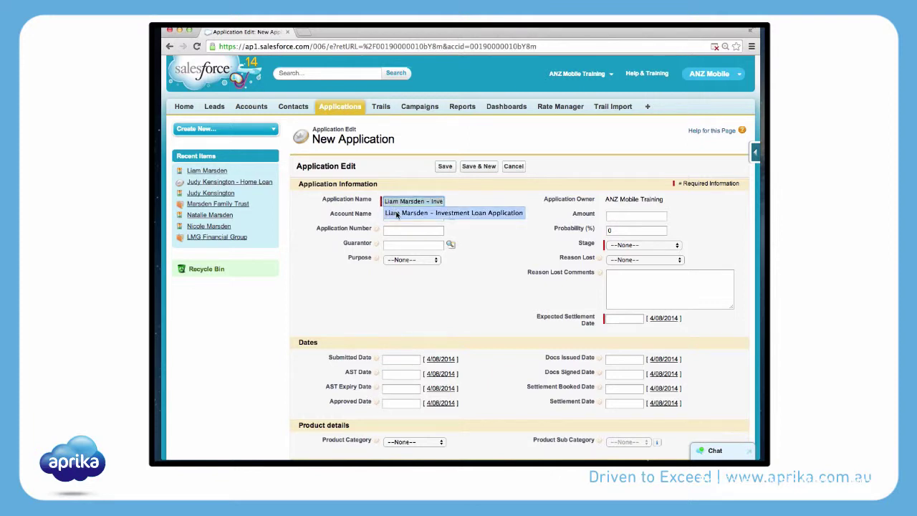
{"action": "left_click", "coordinate": [396, 214]}
{"action": "left_click", "coordinate": [397, 229]}
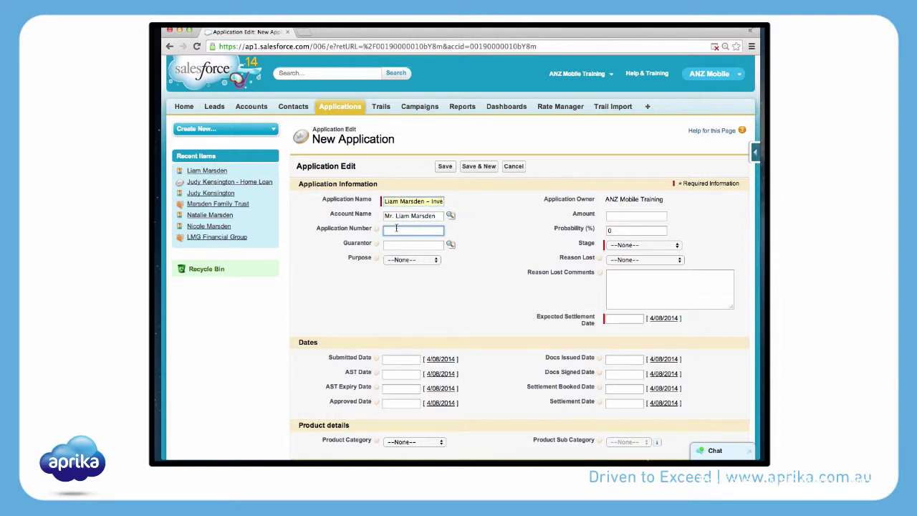
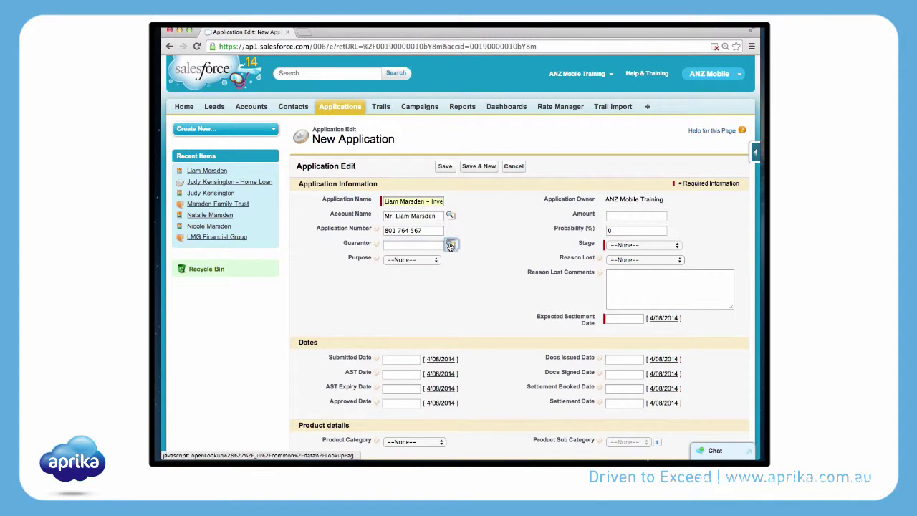
Step: Search accounts by the earlier surname and pick the guarantor's account as Guarantor
{"action": "left_click", "coordinate": [450, 245]}
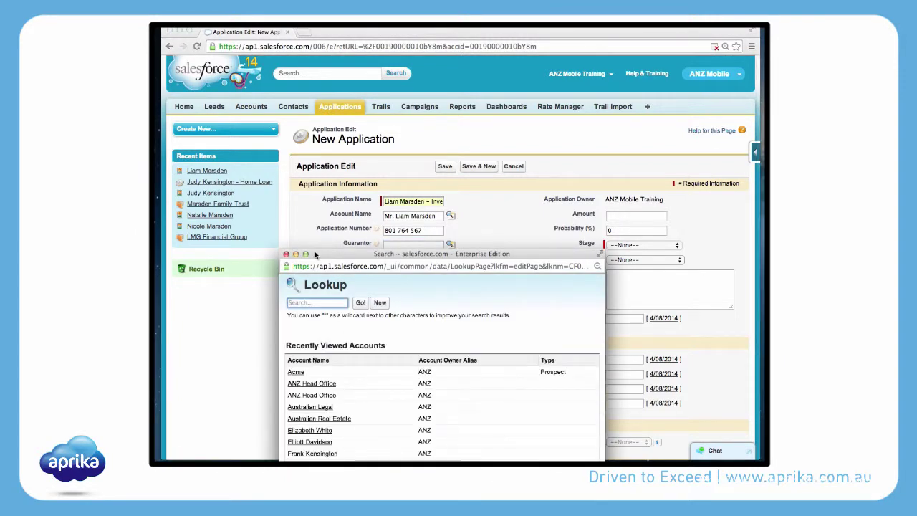
{"action": "left_click_drag", "start_coordinate": [317, 255], "coordinate": [362, 154]}
{"action": "left_click", "coordinate": [346, 200]}
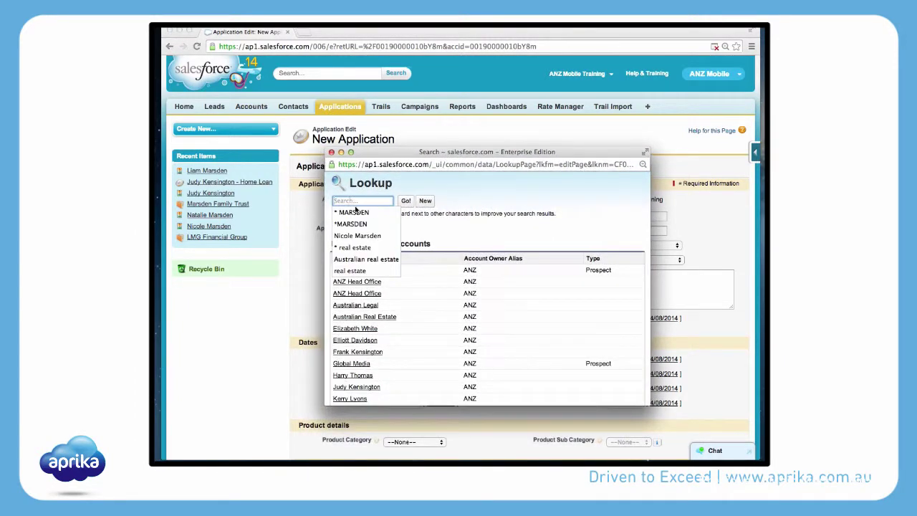
{"action": "left_click", "coordinate": [354, 212]}
{"action": "left_click", "coordinate": [406, 201]}
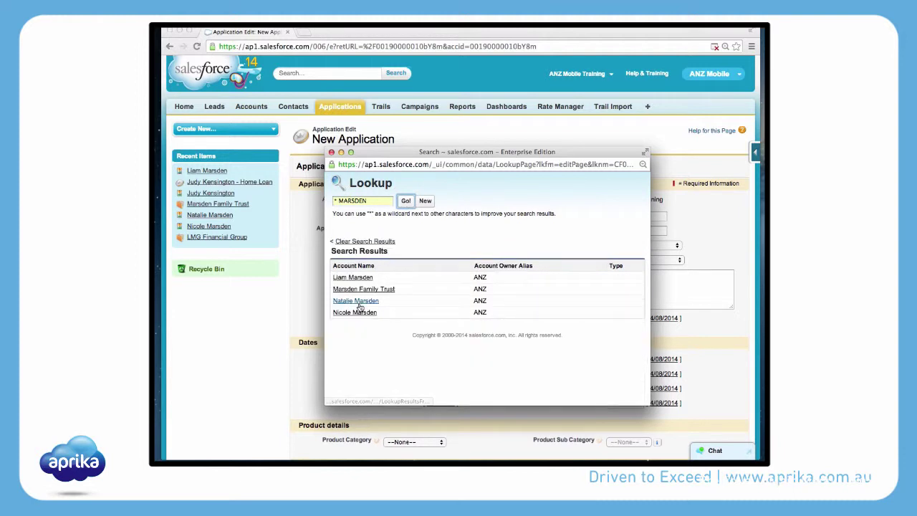
{"action": "left_click", "coordinate": [355, 312]}
{"action": "left_click", "coordinate": [406, 259]}
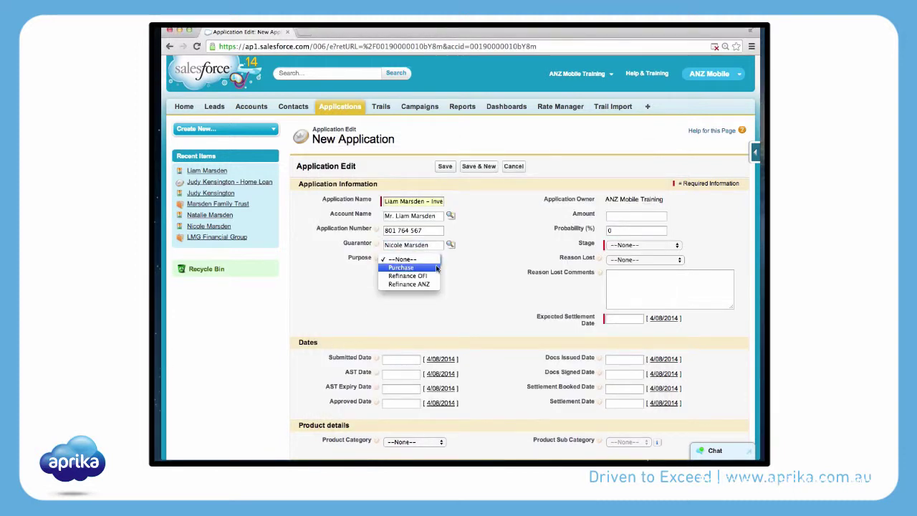
Step: Set the loan Purpose to Purchase and the Amount to 150000
{"action": "left_click", "coordinate": [437, 268]}
{"action": "left_click", "coordinate": [629, 215]}
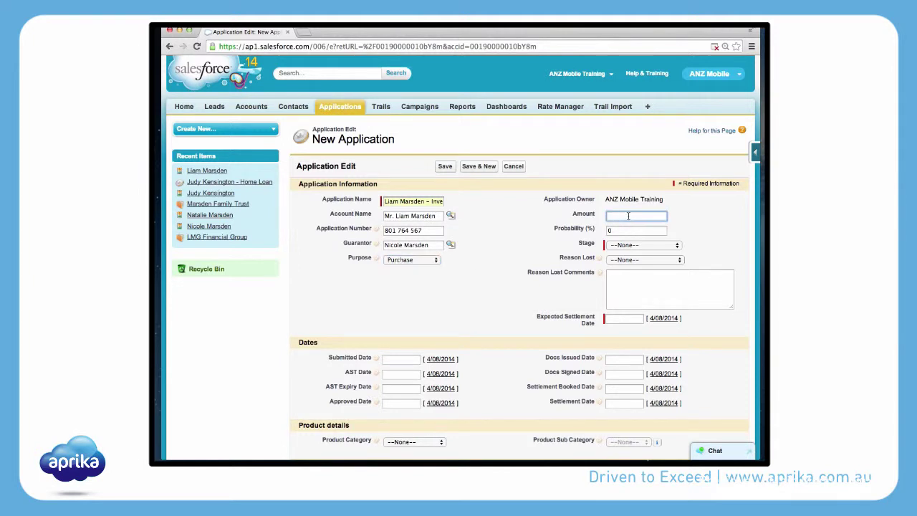
{"action": "type", "text": "150000"}
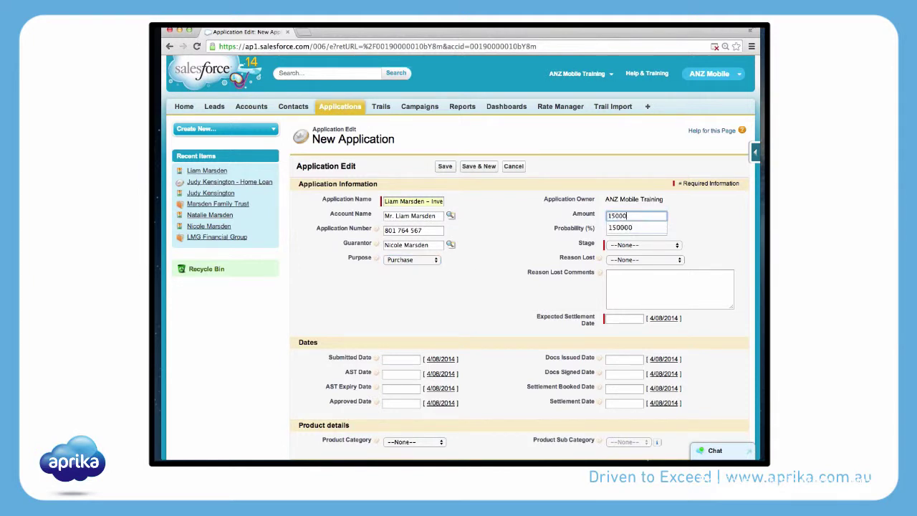
{"action": "left_click", "coordinate": [624, 228]}
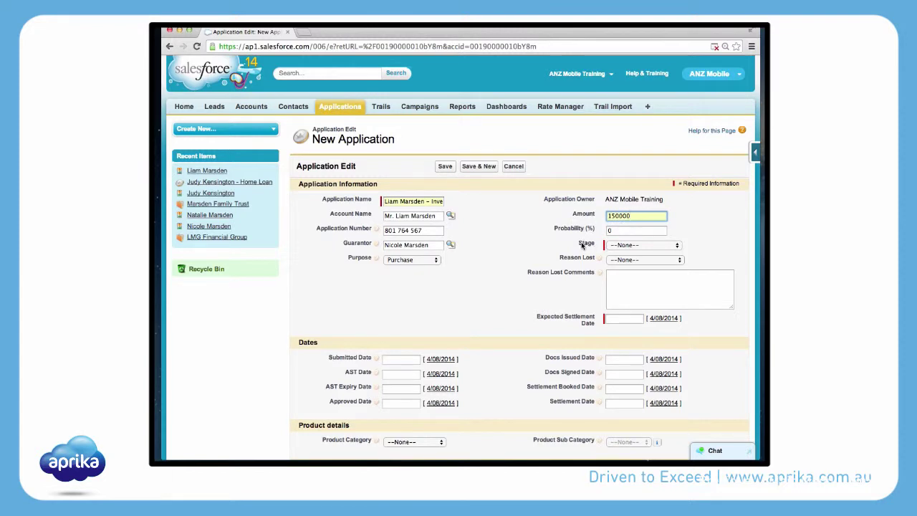
{"action": "left_click", "coordinate": [608, 245]}
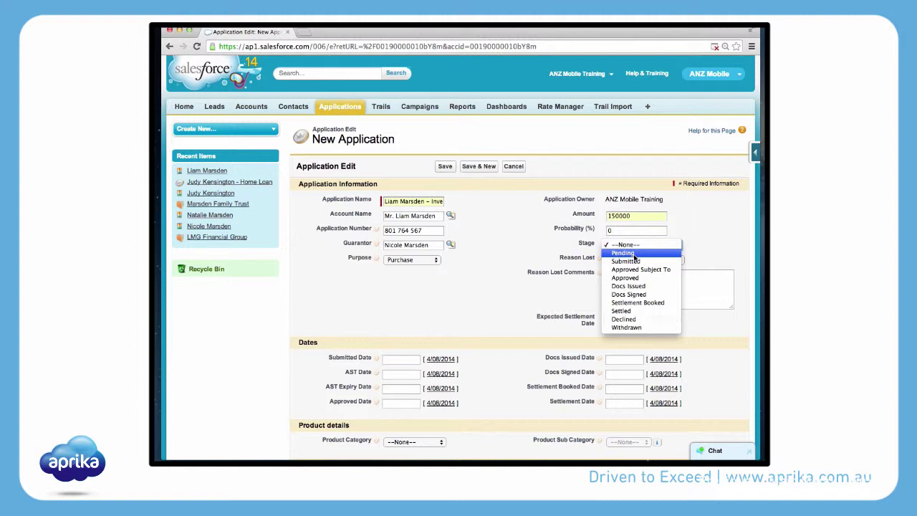
Step: Try Stage values Pending, Approved, Settled and Declined, then set Stage to Submitted
{"action": "left_click", "coordinate": [633, 254]}
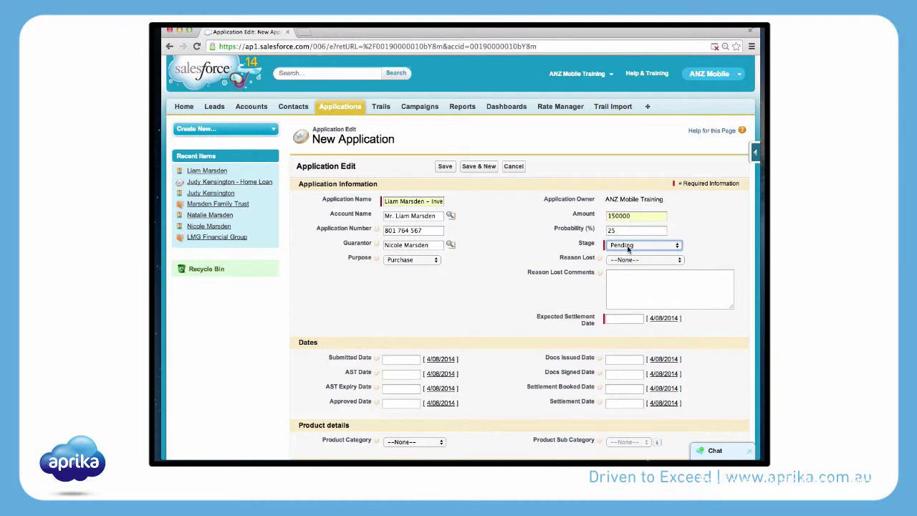
{"action": "left_click", "coordinate": [628, 248]}
{"action": "left_click", "coordinate": [630, 269]}
{"action": "left_click", "coordinate": [628, 246]}
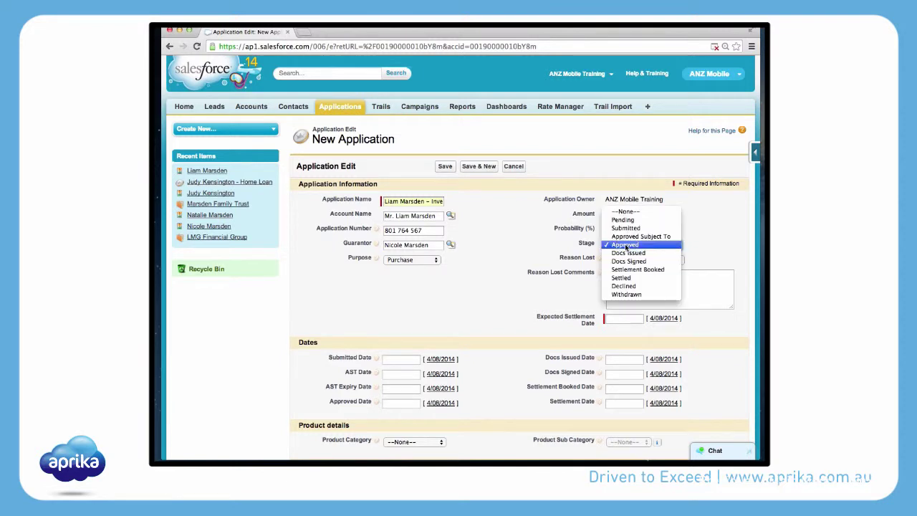
{"action": "left_click", "coordinate": [628, 278]}
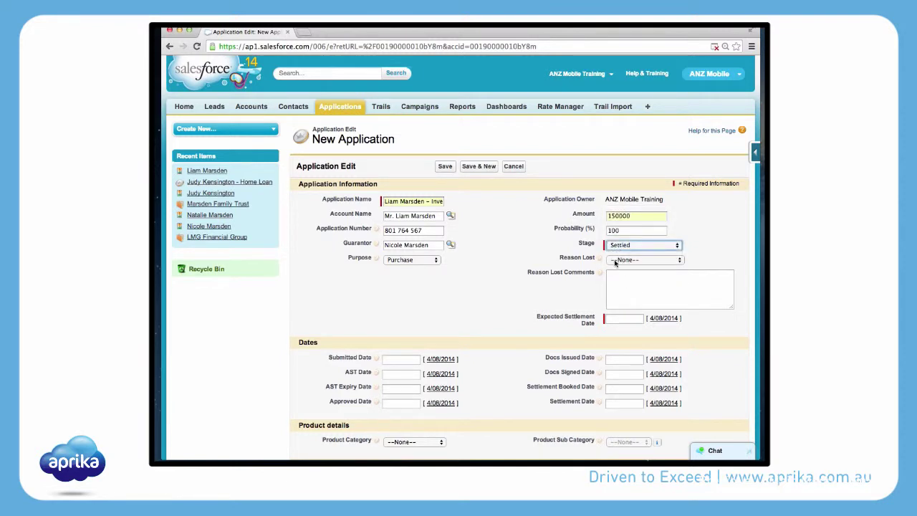
{"action": "left_click", "coordinate": [619, 247]}
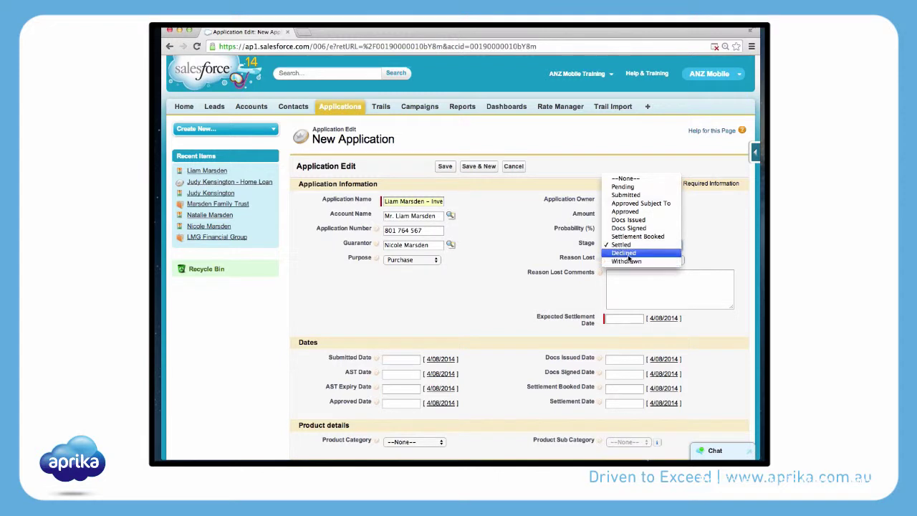
{"action": "left_click", "coordinate": [626, 253]}
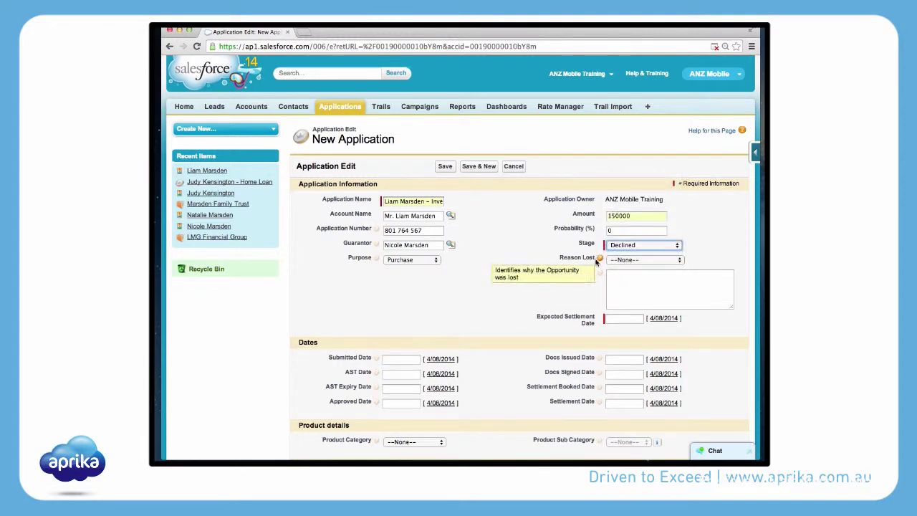
{"action": "left_click", "coordinate": [621, 261]}
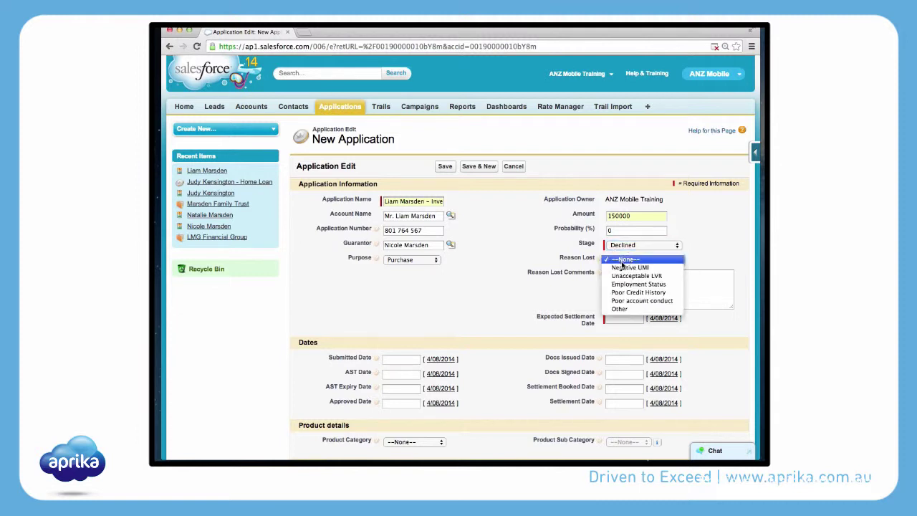
{"action": "left_click", "coordinate": [686, 283]}
{"action": "left_click", "coordinate": [637, 245]}
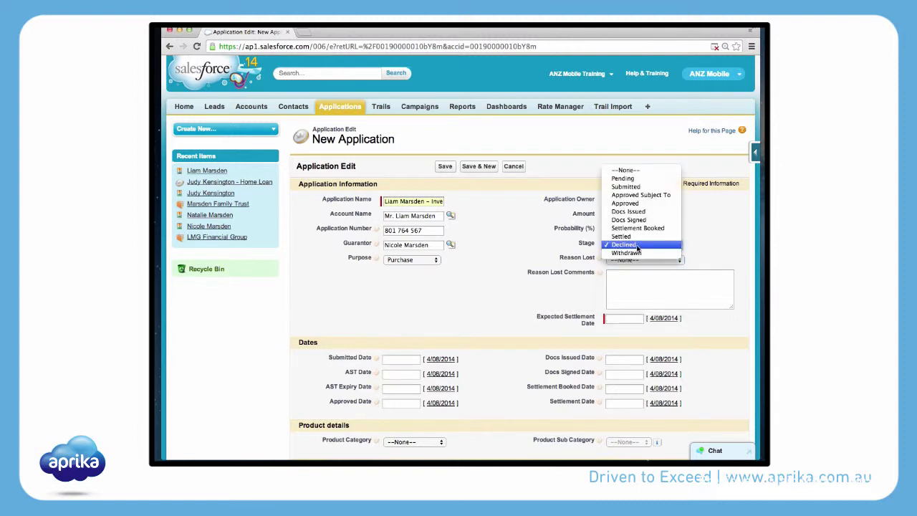
{"action": "left_click", "coordinate": [633, 187]}
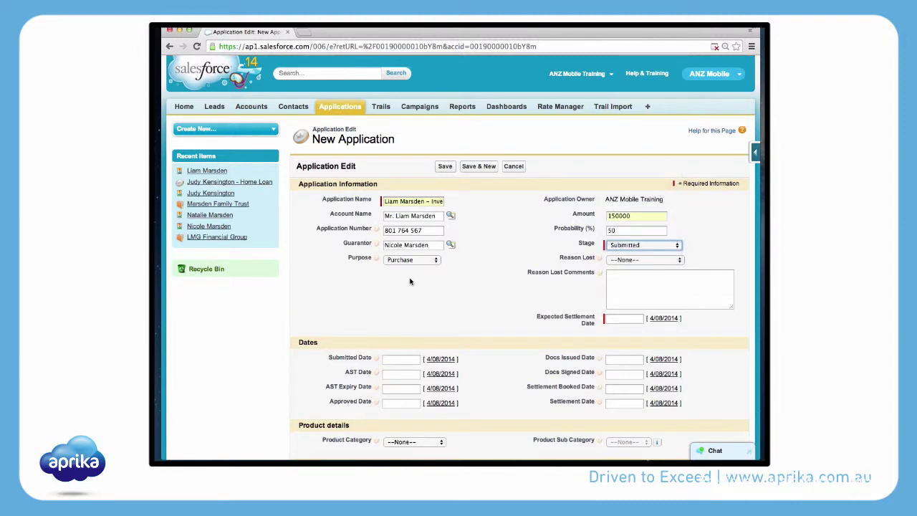
Step: Fill both the Submitted Date and Approved Date with 4/08/2014
{"action": "scroll", "coordinate": [414, 286], "scroll_direction": "down", "scroll_amount": 2}
{"action": "scroll", "coordinate": [412, 286], "scroll_direction": "down", "scroll_amount": 1}
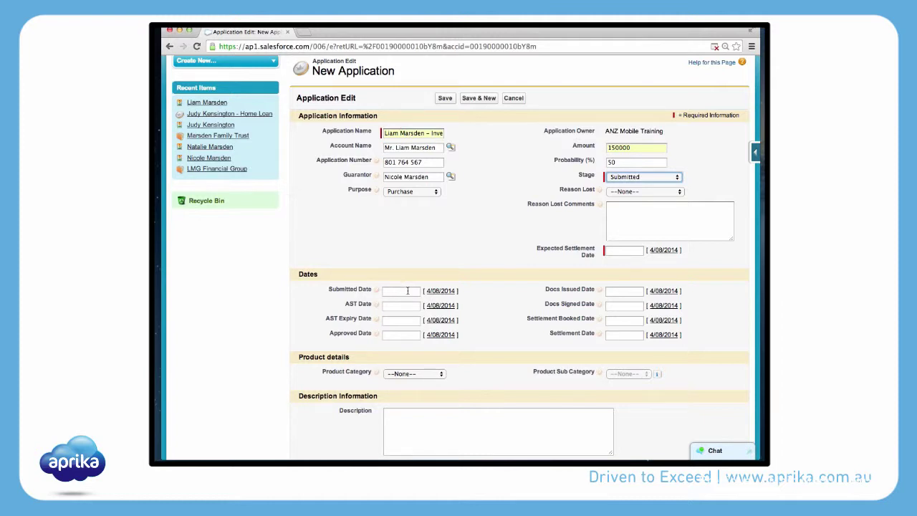
{"action": "left_click", "coordinate": [440, 291]}
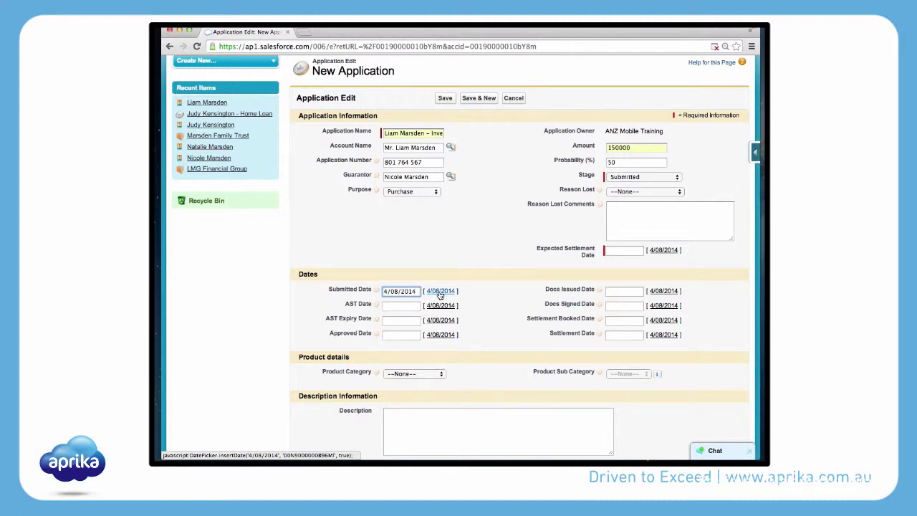
{"action": "scroll", "coordinate": [422, 332], "scroll_direction": "down", "scroll_amount": 1}
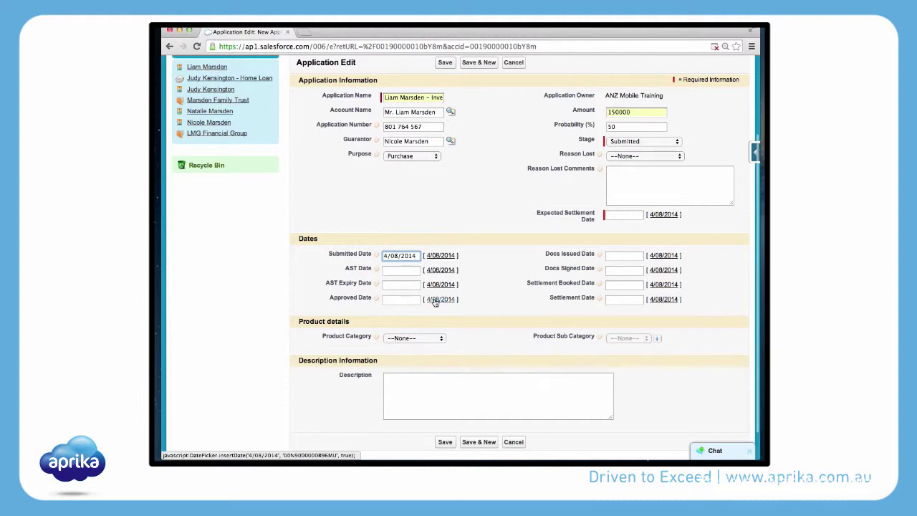
{"action": "left_click", "coordinate": [435, 299]}
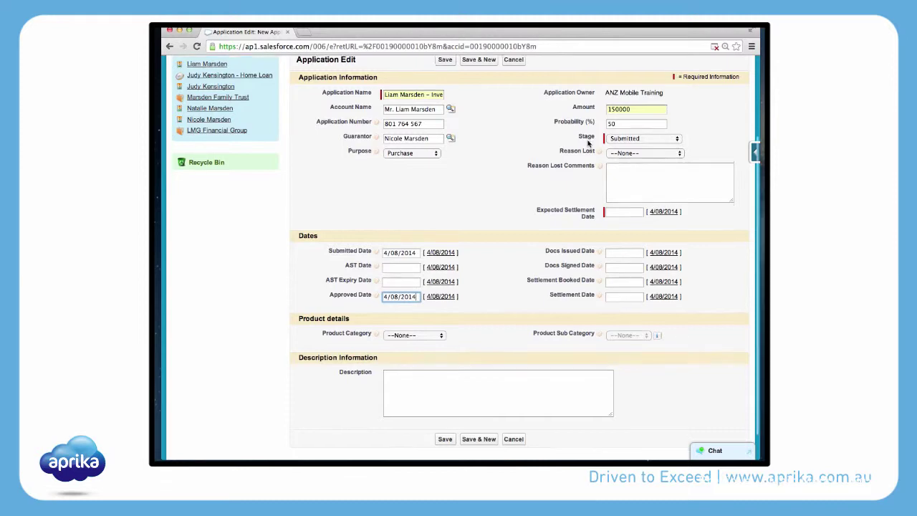
Step: Set product Investment Loan, sub category Variable Rate Residential Investment Loan, and save
{"action": "scroll", "coordinate": [501, 215], "scroll_direction": "down", "scroll_amount": 3}
{"action": "left_click", "coordinate": [413, 304]}
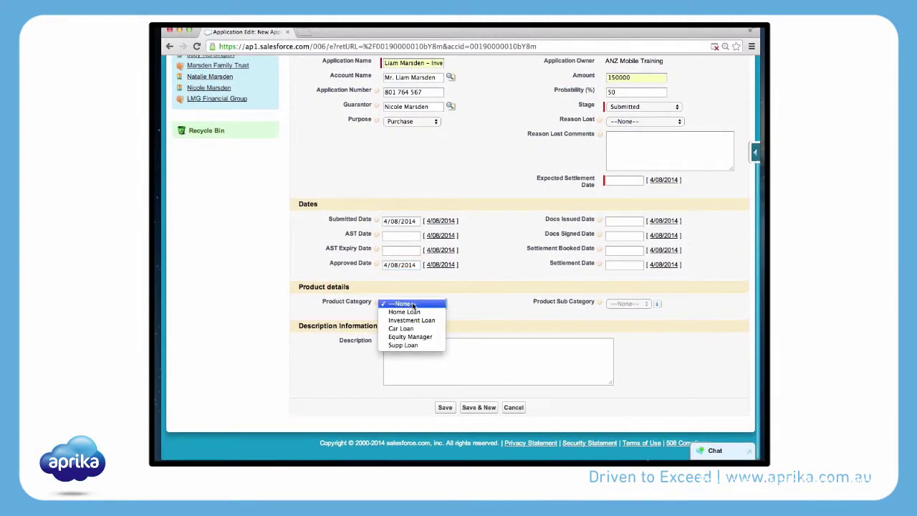
{"action": "left_click", "coordinate": [412, 320]}
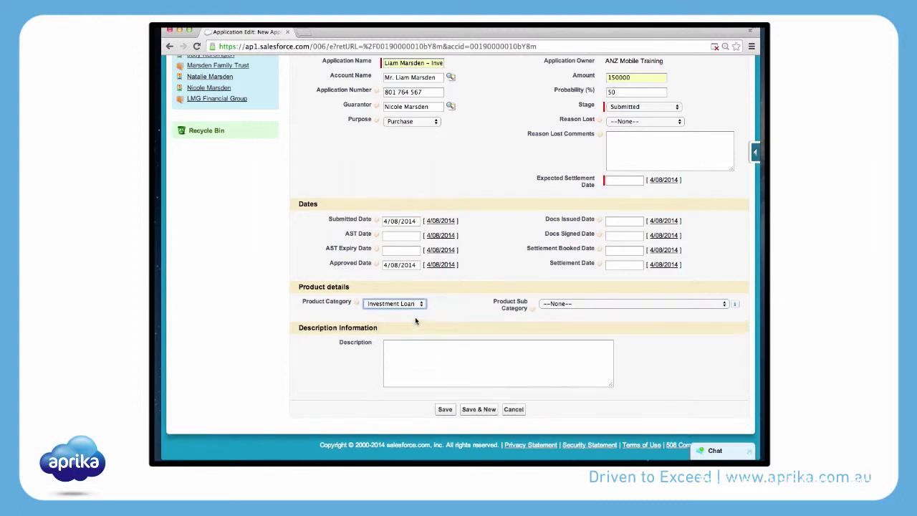
{"action": "left_click", "coordinate": [552, 304]}
{"action": "left_click", "coordinate": [555, 330]}
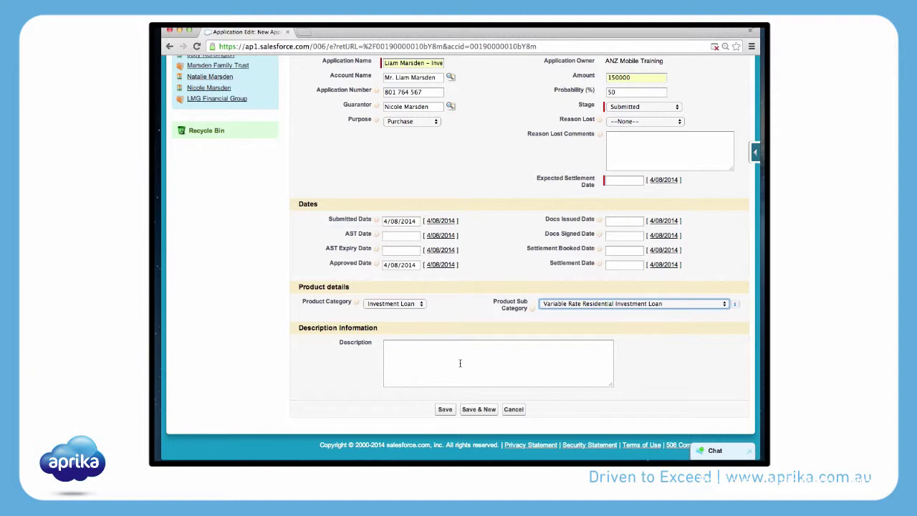
{"action": "left_click", "coordinate": [451, 410]}
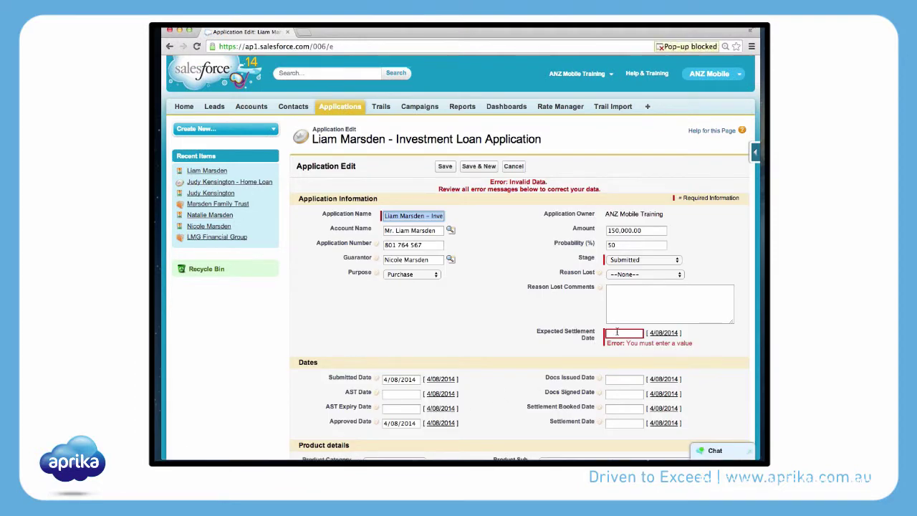
Step: Set the Expected Settlement Date to 18/08/2014 and save the application
{"action": "left_click", "coordinate": [617, 332]}
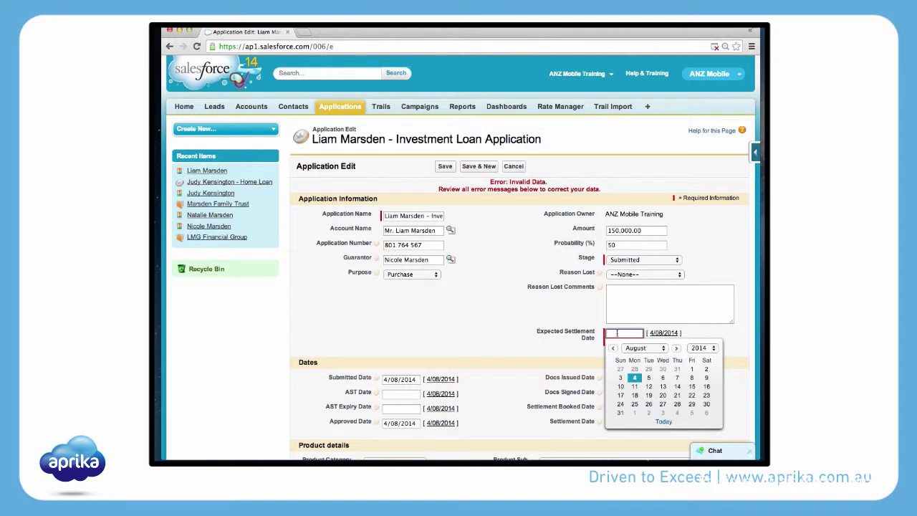
{"action": "left_click", "coordinate": [635, 395]}
{"action": "left_click", "coordinate": [443, 167]}
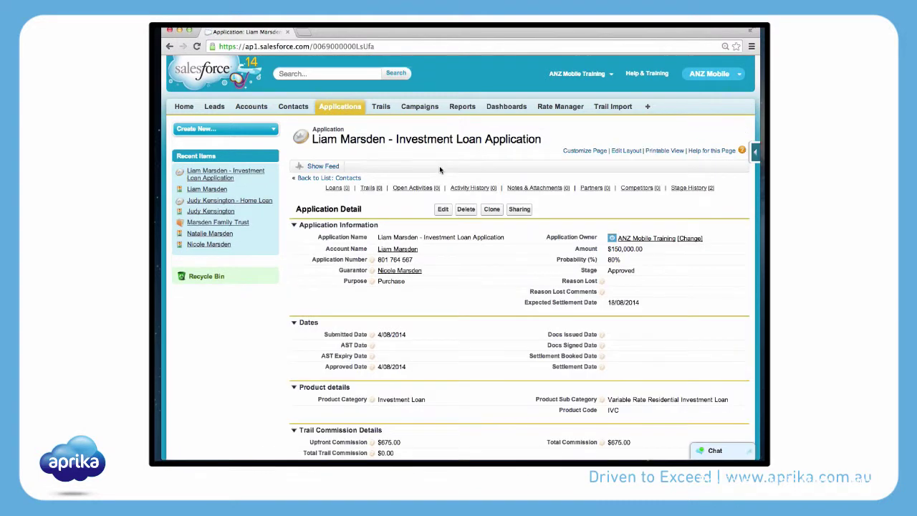
{"action": "scroll", "coordinate": [440, 170], "scroll_direction": "down", "scroll_amount": 3}
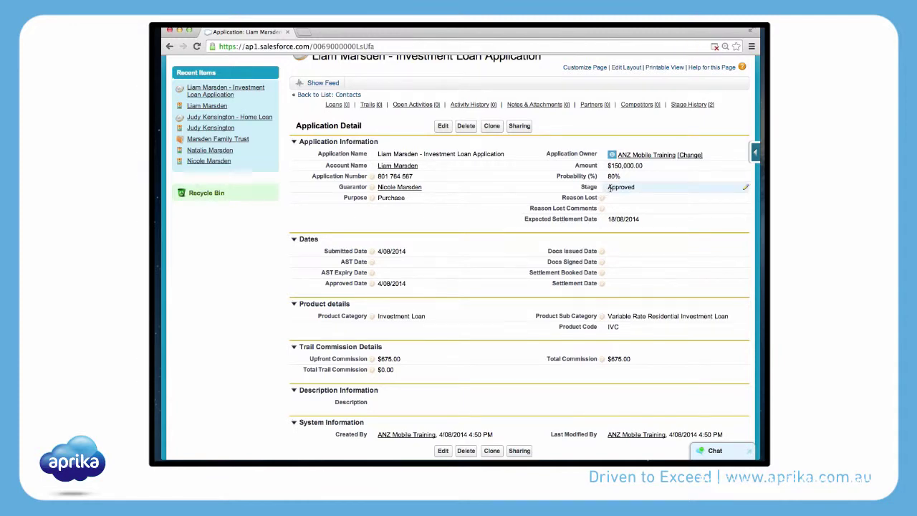
{"action": "scroll", "coordinate": [610, 187], "scroll_direction": "down", "scroll_amount": 4}
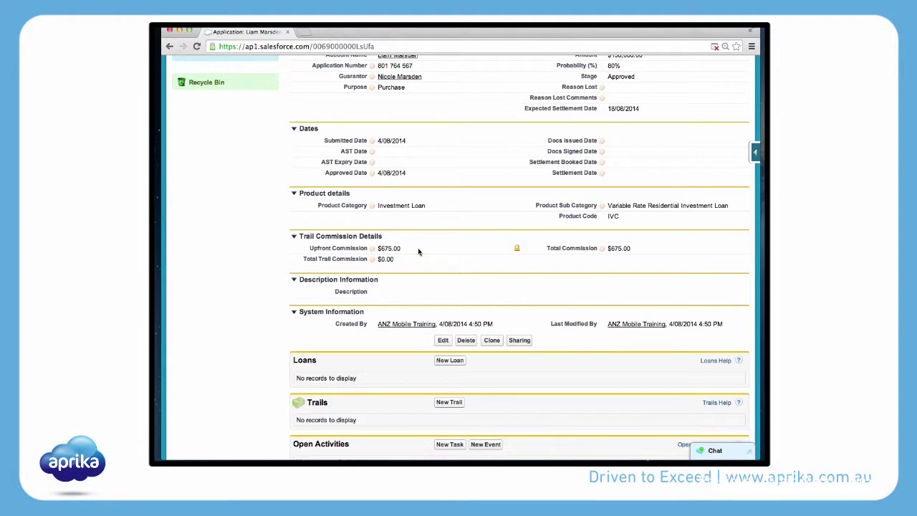
{"action": "scroll", "coordinate": [419, 251], "scroll_direction": "up", "scroll_amount": 3}
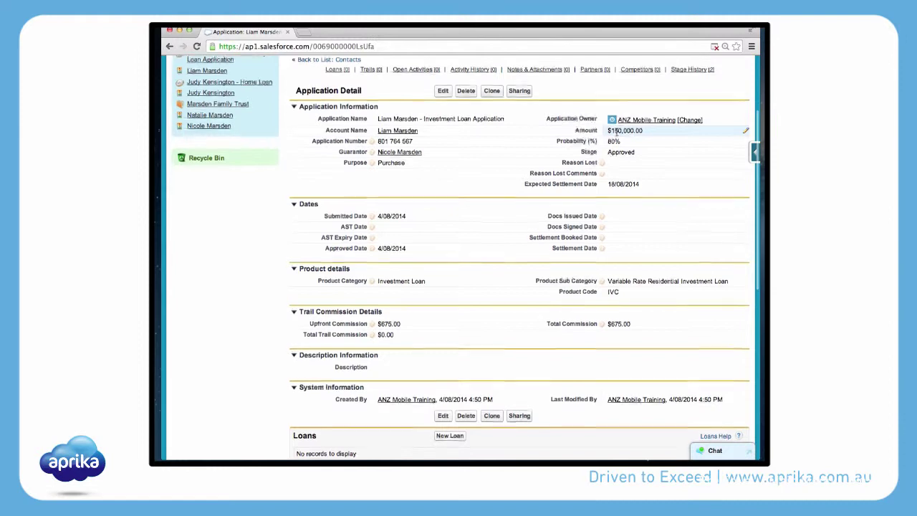
{"action": "scroll", "coordinate": [615, 150], "scroll_direction": "down", "scroll_amount": 2}
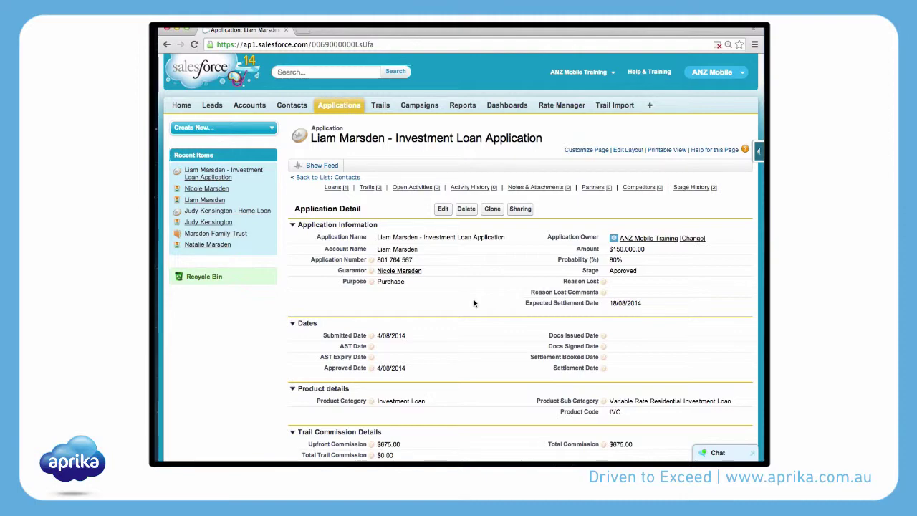
{"action": "scroll", "coordinate": [473, 304], "scroll_direction": "down", "scroll_amount": 8}
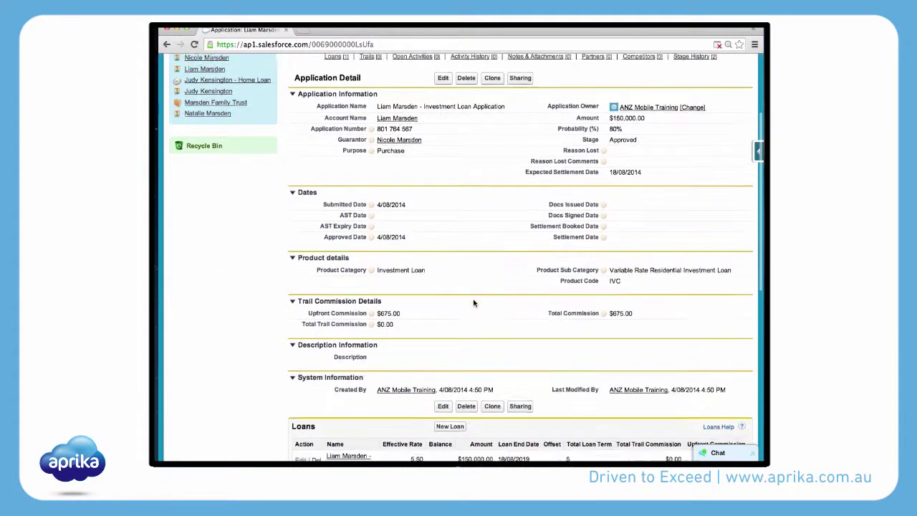
{"action": "scroll", "coordinate": [473, 303], "scroll_direction": "down", "scroll_amount": 7}
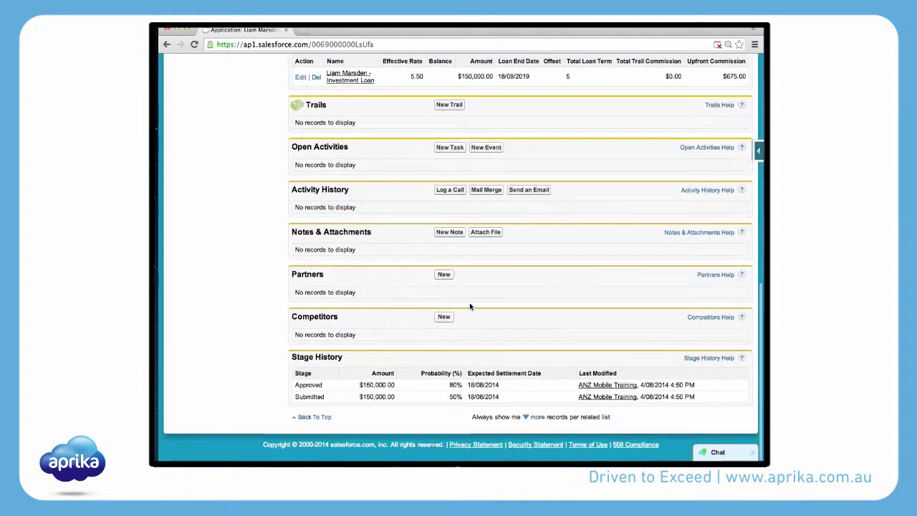
{"action": "left_click", "coordinate": [443, 320]}
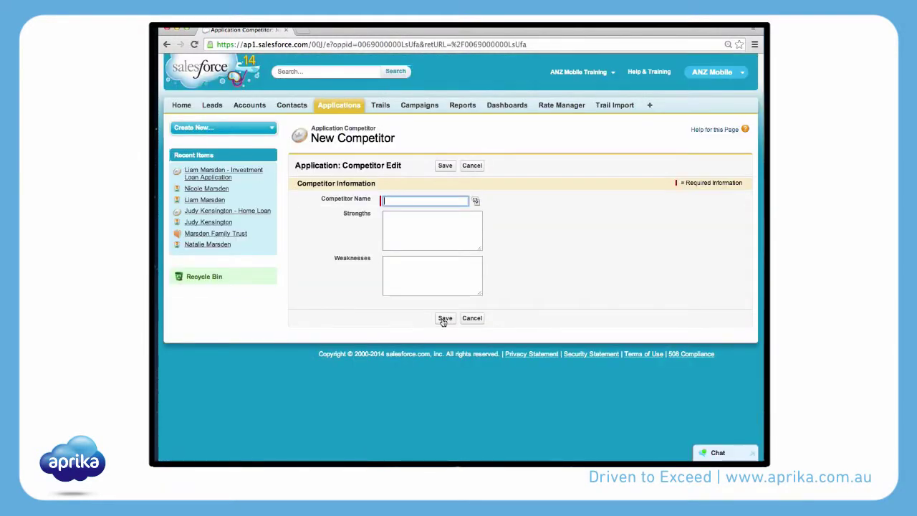
Step: Choose CBA as the Competitor Name from the enlarged competitor lookup list
{"action": "left_click", "coordinate": [416, 199]}
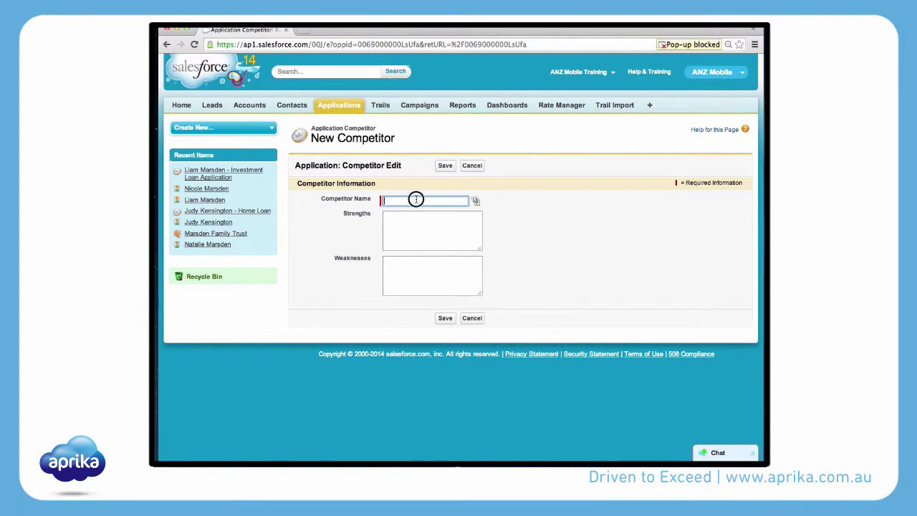
{"action": "left_click", "coordinate": [476, 201]}
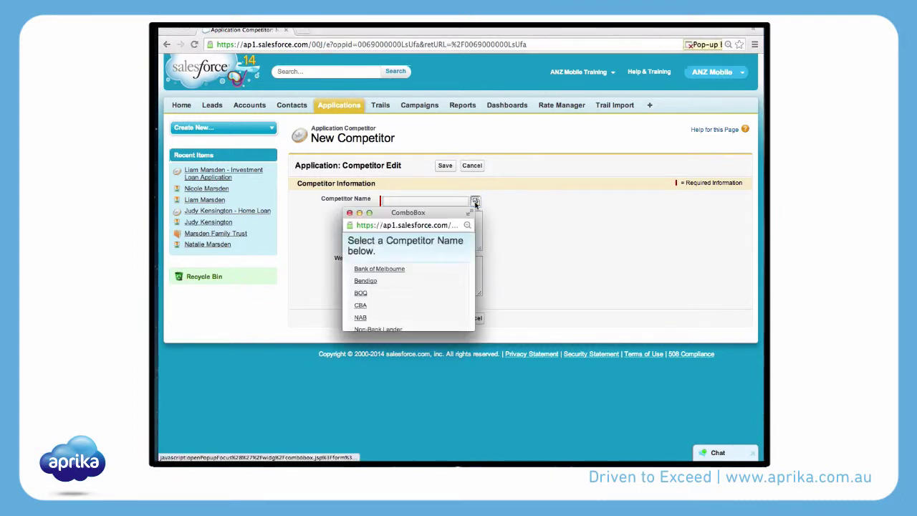
{"action": "left_click_drag", "start_coordinate": [456, 207], "coordinate": [618, 145]}
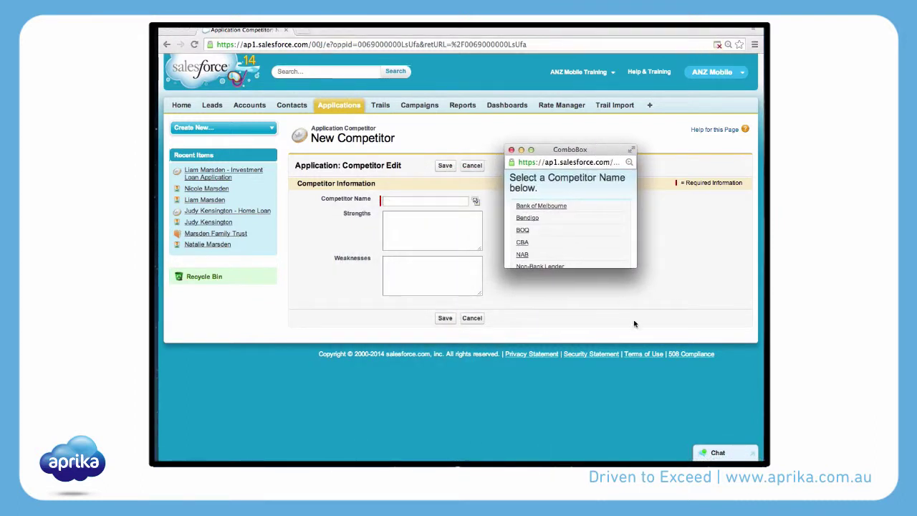
{"action": "left_click_drag", "start_coordinate": [635, 263], "coordinate": [697, 357]}
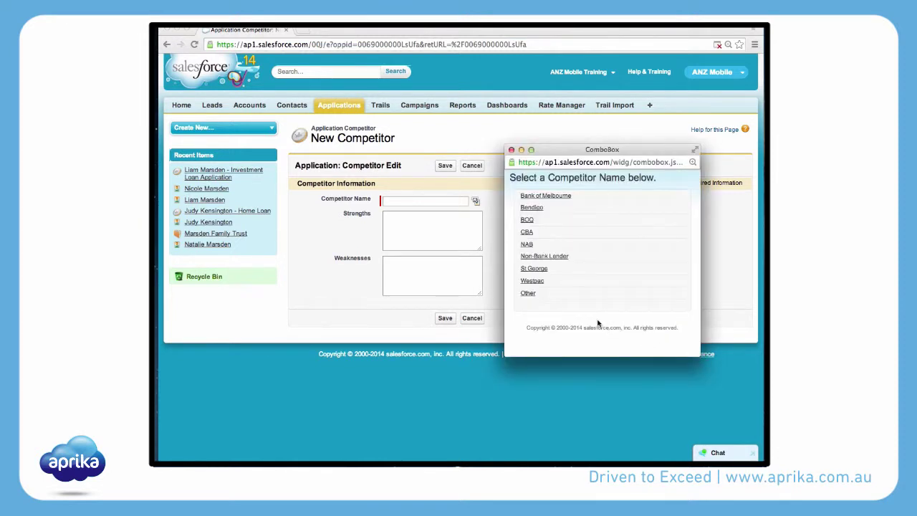
{"action": "left_click", "coordinate": [528, 232]}
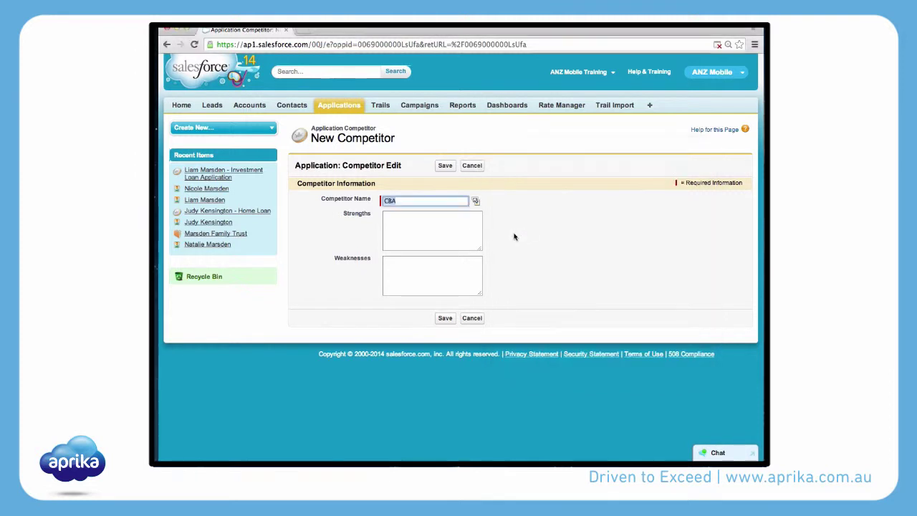
{"action": "left_click", "coordinate": [428, 234]}
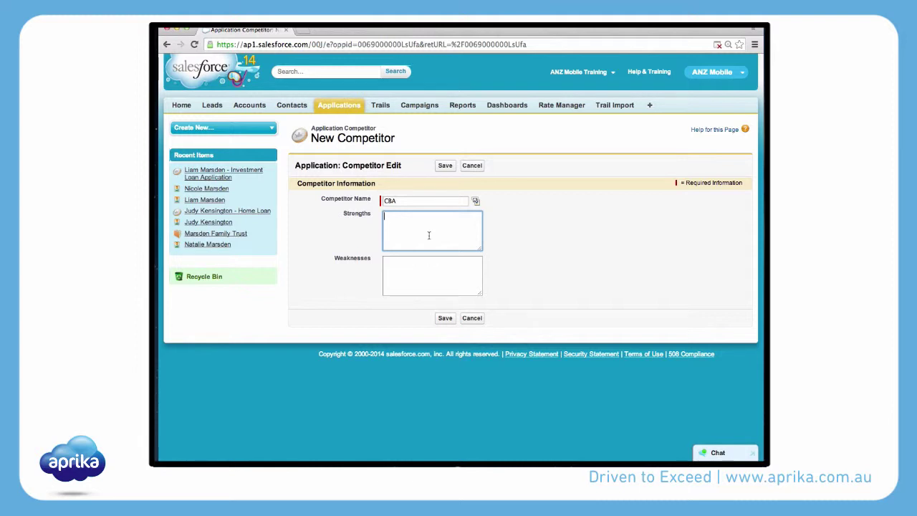
Step: Enter CBA's strengths (pre-approved loan) and weaknesses (wants higher amount, lower rate), then save
{"action": "type", "text": "The client is an existing CBA client and has been given pre approval fo"}
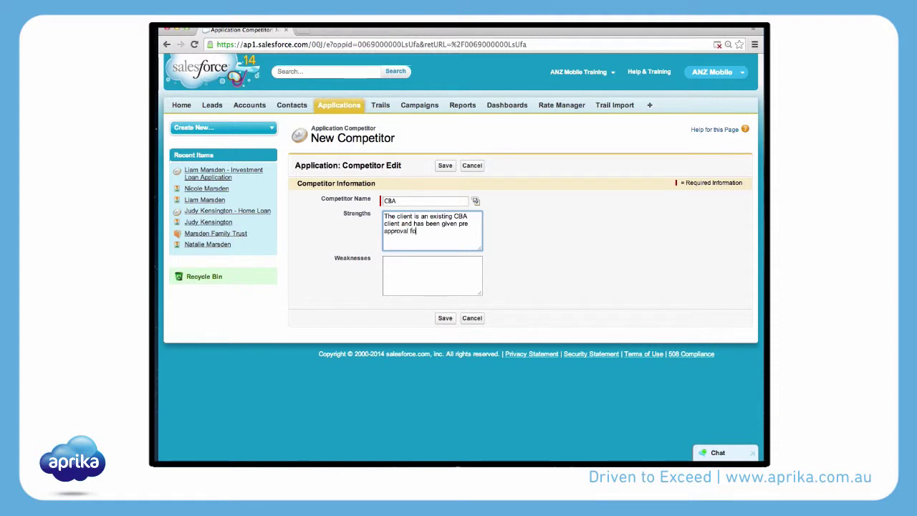
{"action": "type", "text": "r a loan amunt of $100,000."}
{"action": "right_click", "coordinate": [447, 231]}
{"action": "left_click", "coordinate": [463, 235]}
{"action": "left_click", "coordinate": [417, 273]}
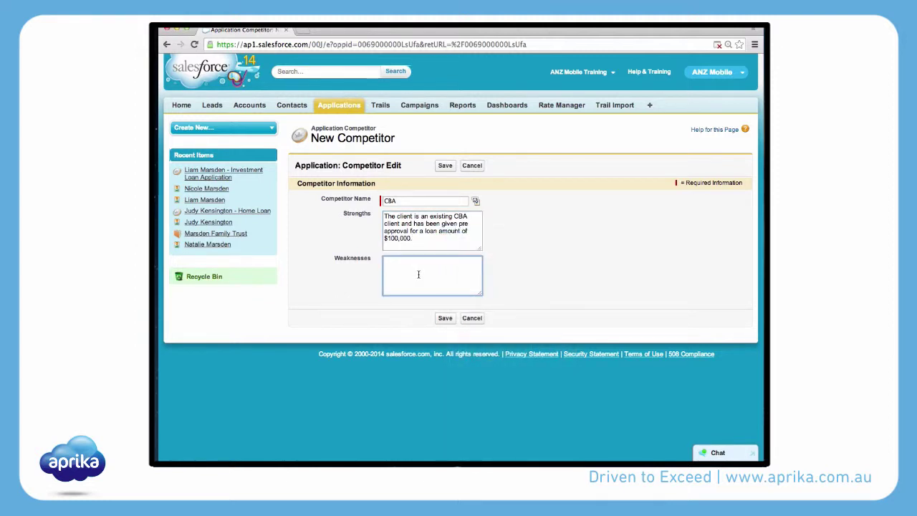
{"action": "type", "text": "The client is hoping for a higher loan amount and lower interest rate"}
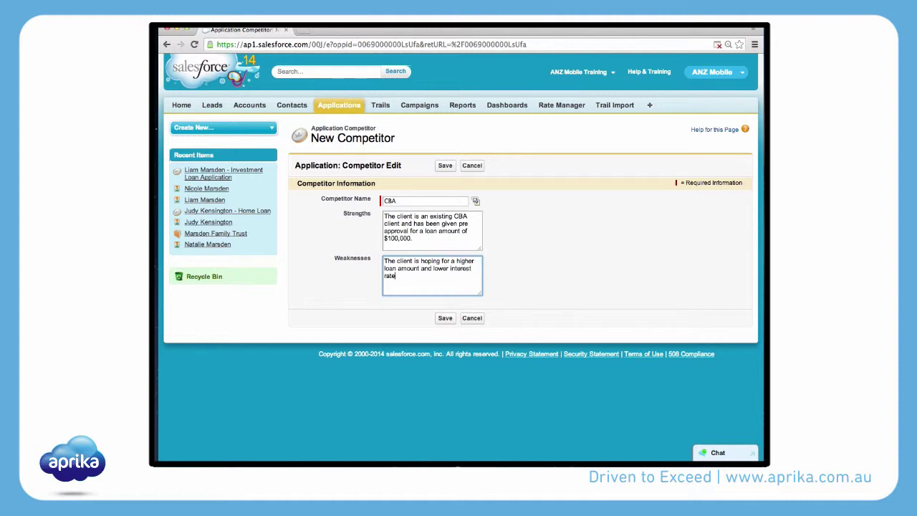
{"action": "type", "text": "."}
{"action": "left_click", "coordinate": [445, 317]}
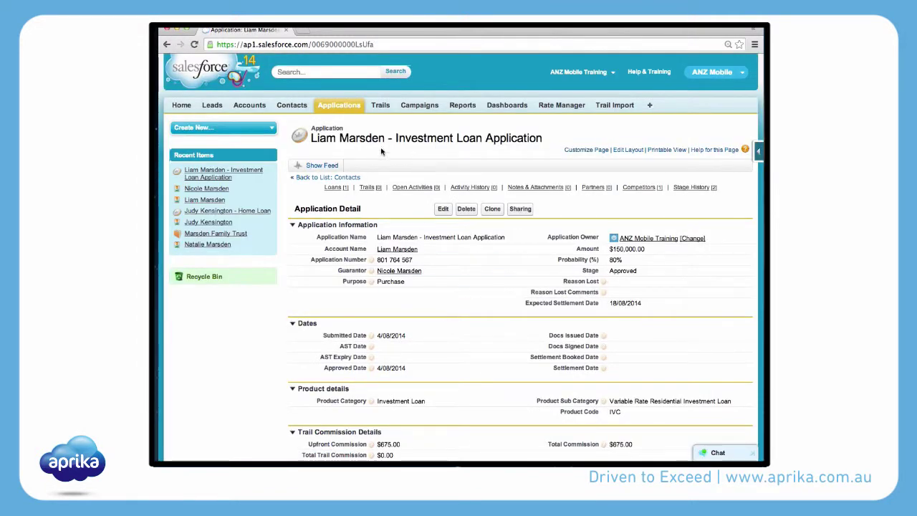
Step: Scroll through the saved application's related lists to check the Competitors entry
{"action": "scroll", "coordinate": [424, 327], "scroll_direction": "down", "scroll_amount": 10}
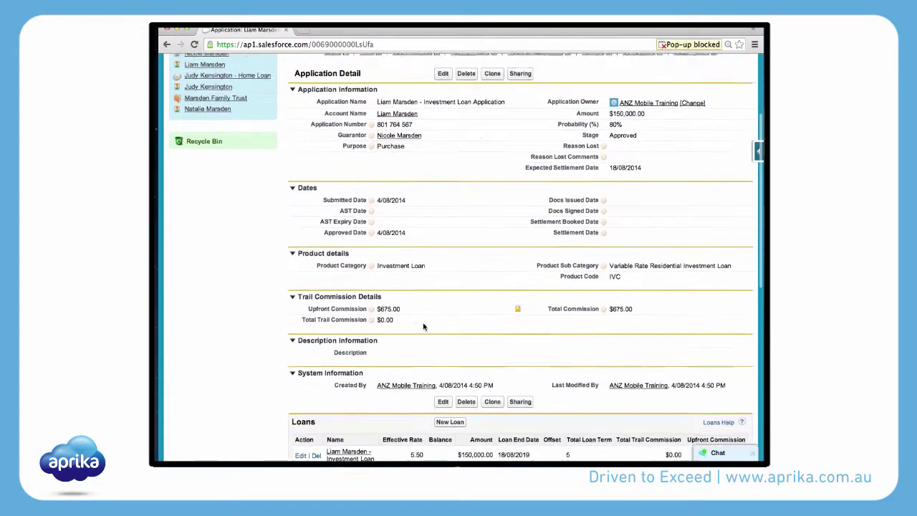
{"action": "scroll", "coordinate": [423, 327], "scroll_direction": "down", "scroll_amount": 2}
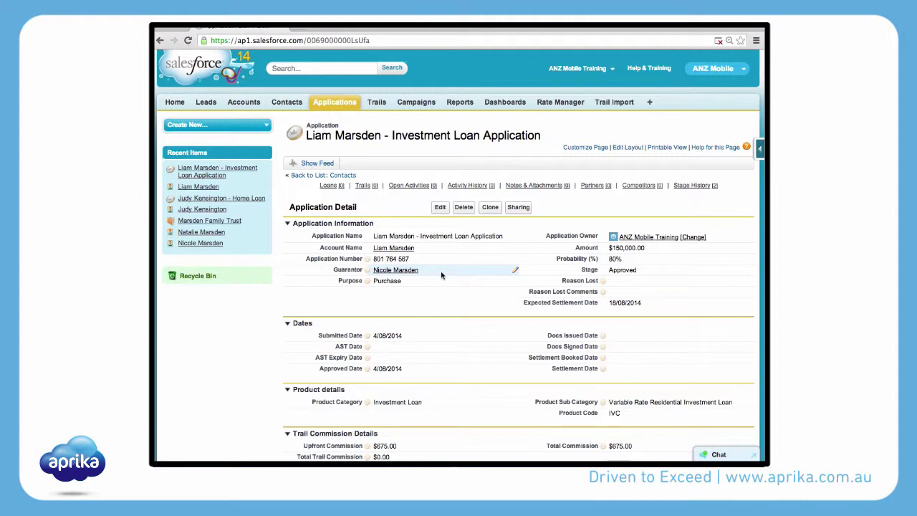
Step: Open the guarantor's account and scroll down to its Applications related list
{"action": "left_click", "coordinate": [399, 273]}
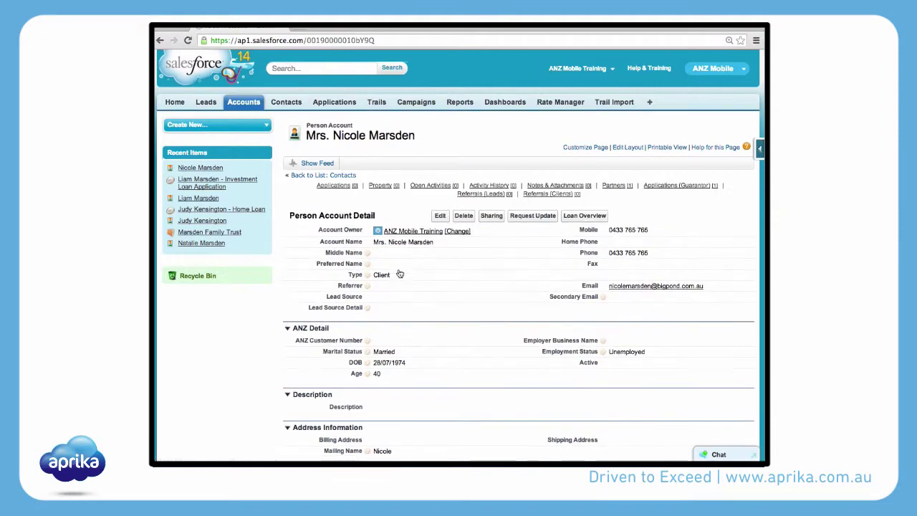
{"action": "scroll", "coordinate": [399, 273], "scroll_direction": "down", "scroll_amount": 5}
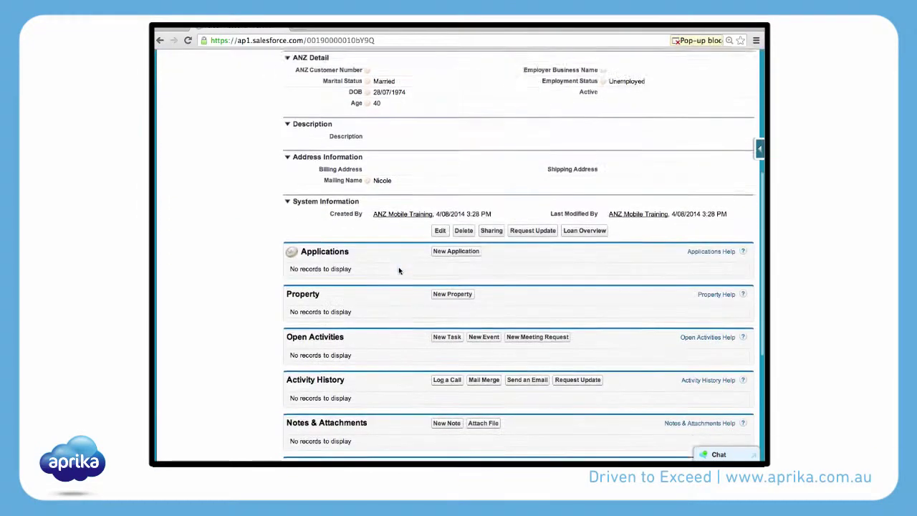
{"action": "scroll", "coordinate": [400, 270], "scroll_direction": "down", "scroll_amount": 4}
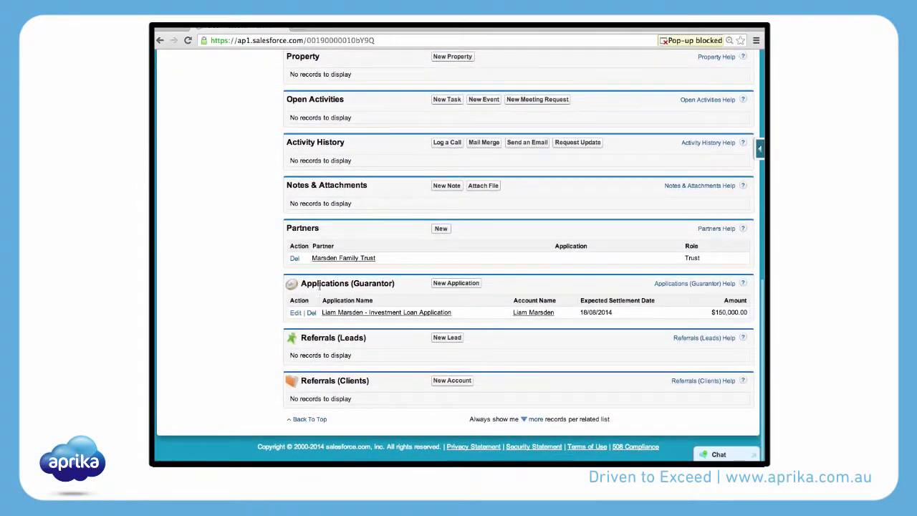